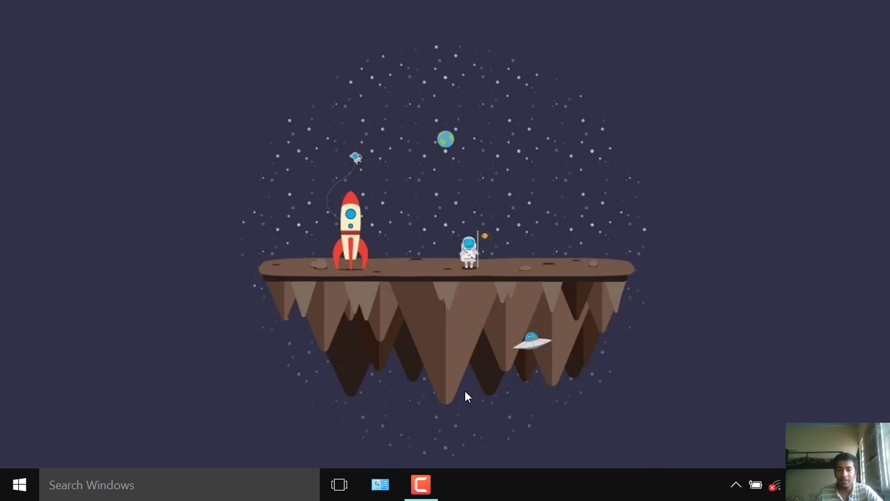
- Try to launch Word and close its startup screen
left_click(19, 485)
left_click(234, 320)
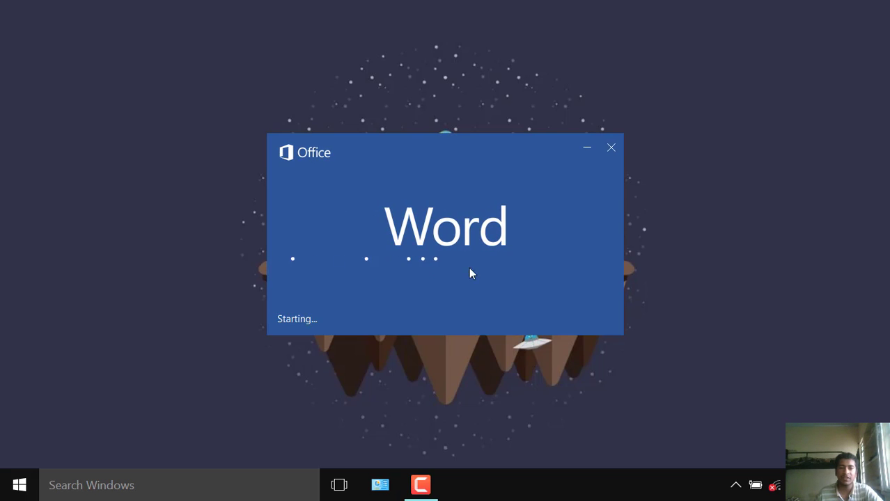
mouse_move(470, 269)
left_mouse_down()
mouse_move(348, 265)
mouse_move(401, 239)
mouse_move(425, 249)
mouse_move(382, 244)
mouse_move(419, 278)
mouse_move(439, 281)
mouse_move(510, 171)
mouse_move(532, 181)
mouse_move(459, 222)
mouse_move(436, 208)
mouse_move(463, 208)
mouse_move(438, 256)
mouse_move(559, 233)
mouse_move(455, 224)
mouse_move(529, 213)
mouse_move(449, 220)
mouse_move(509, 226)
mouse_move(539, 246)
mouse_move(492, 268)
mouse_move(440, 275)
mouse_move(471, 274)
left_mouse_up()
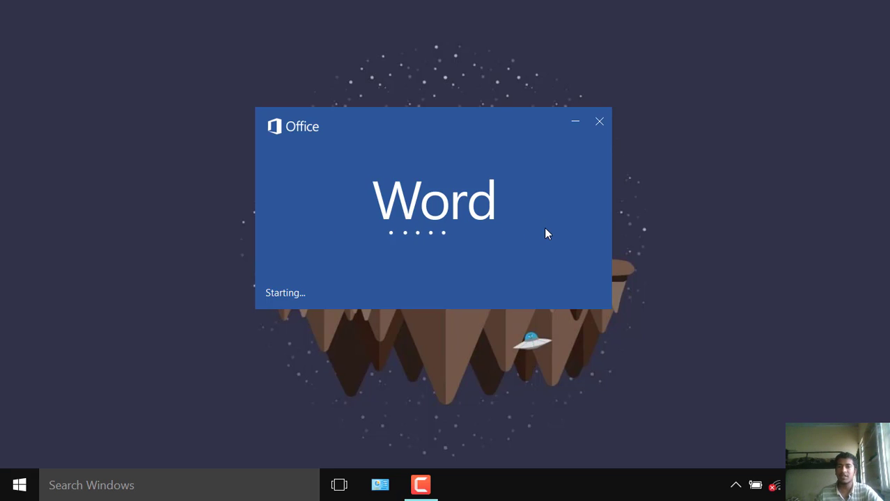
left_click(597, 126)
- Launch PowerPoint with a blank presentation and maximize its window
left_click(19, 485)
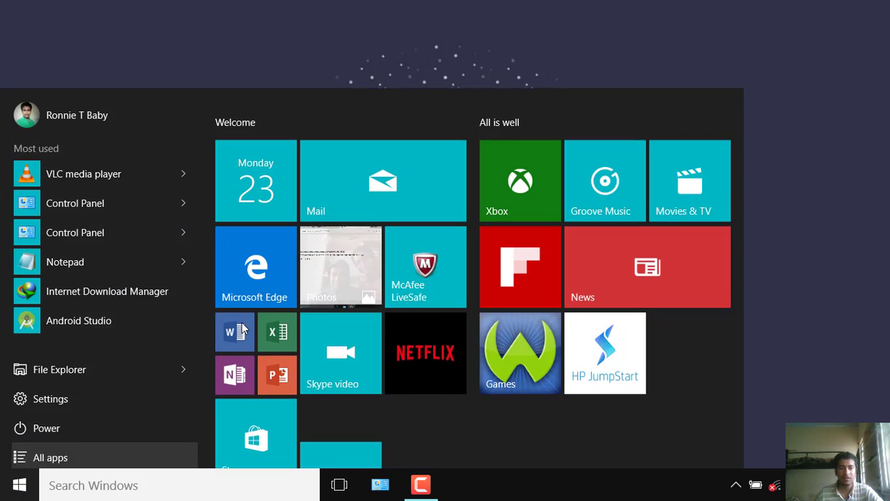
left_click(265, 354)
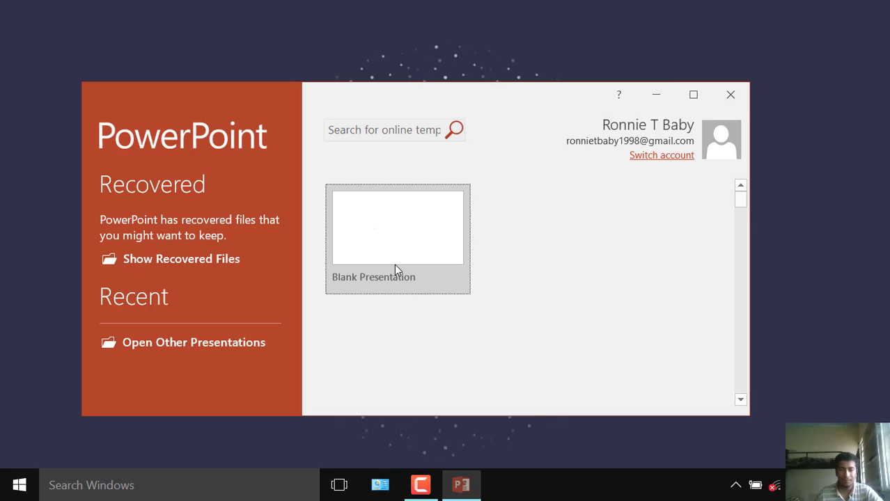
left_click(430, 256)
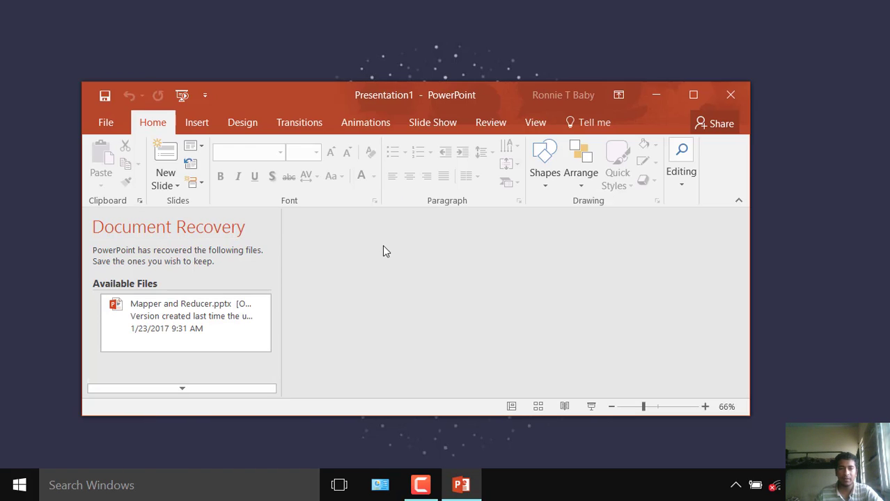
left_click(692, 98)
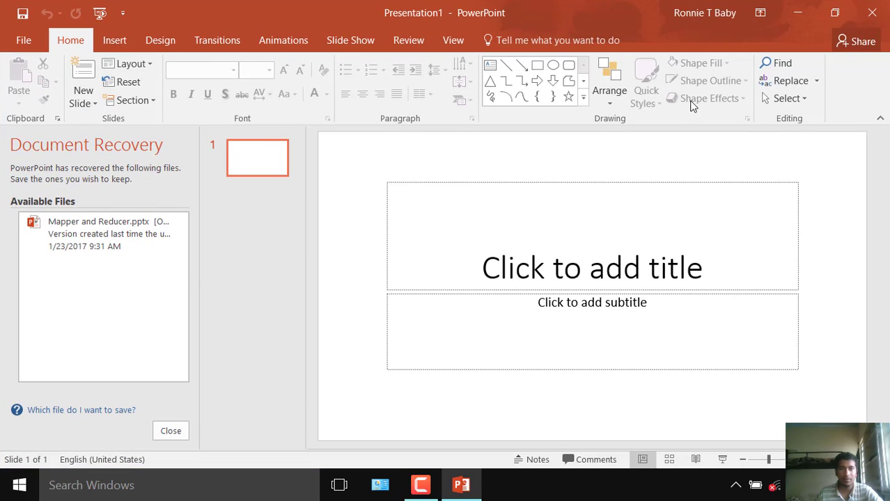
- View the list of recent presentations and close PowerPoint
left_click(17, 40)
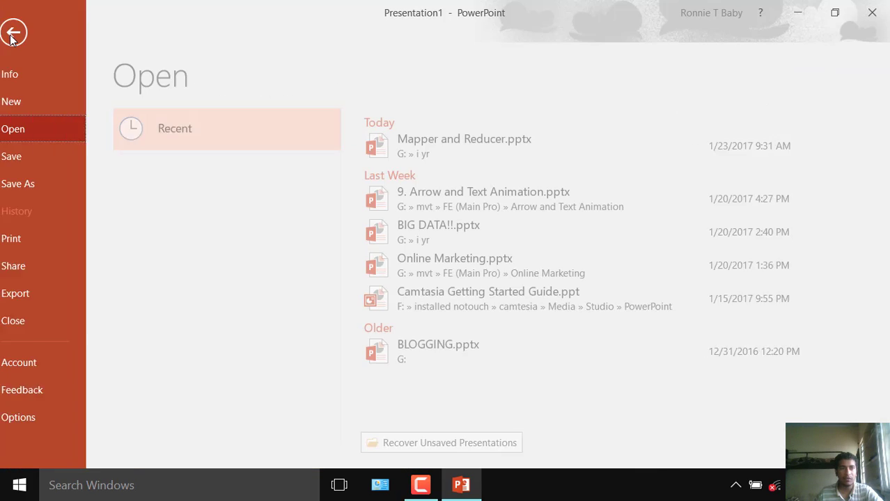
key("Escape")
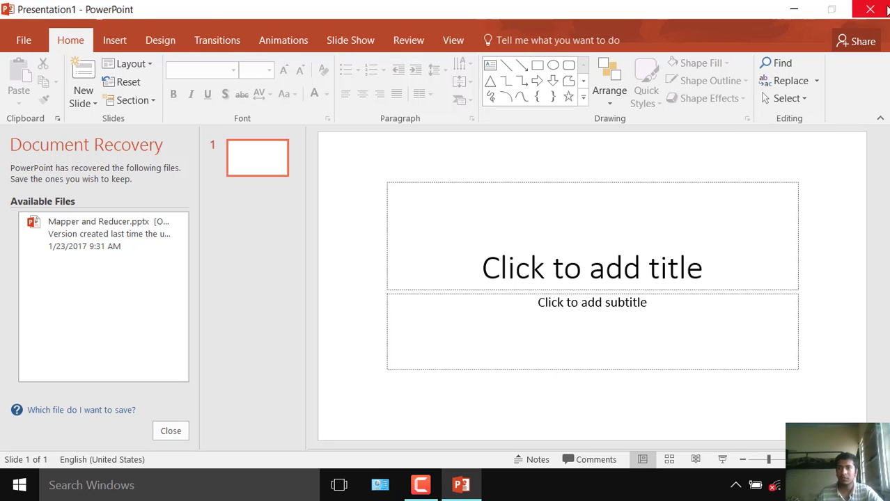
left_click(870, 9)
left_click(870, 9)
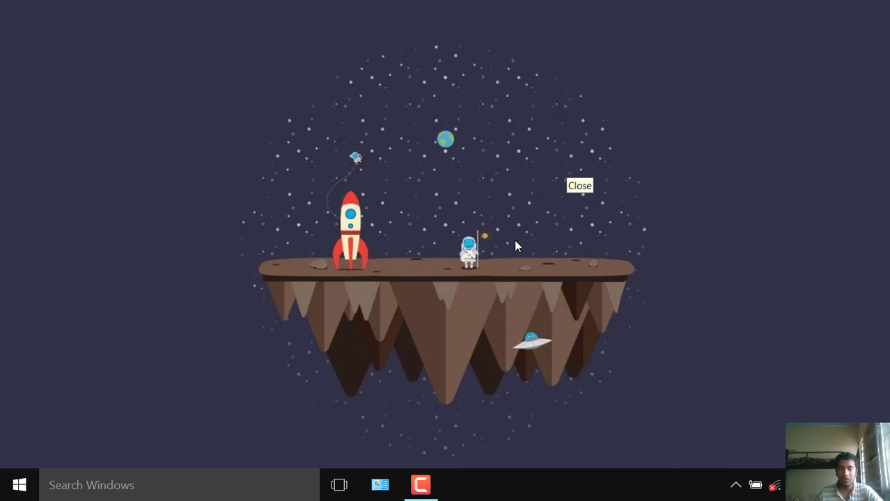
- Open Task Manager in a maximized window and launch the Services console from its list of services
right_click(533, 487)
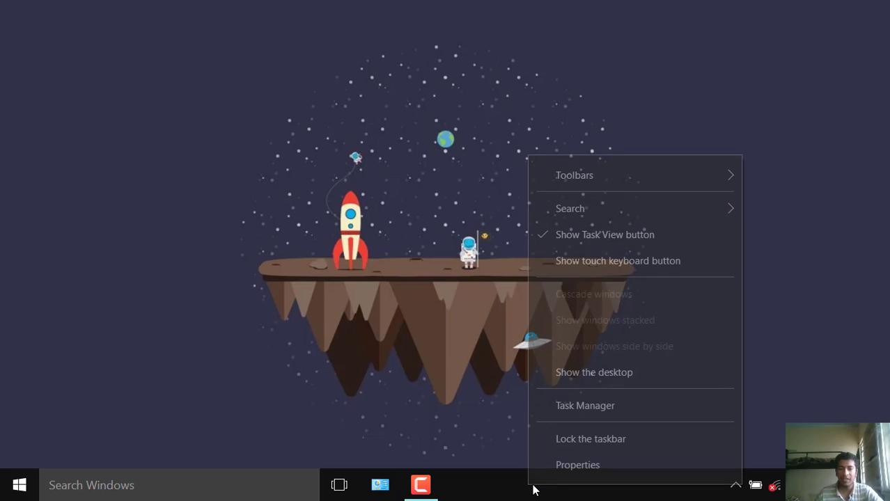
left_click(567, 416)
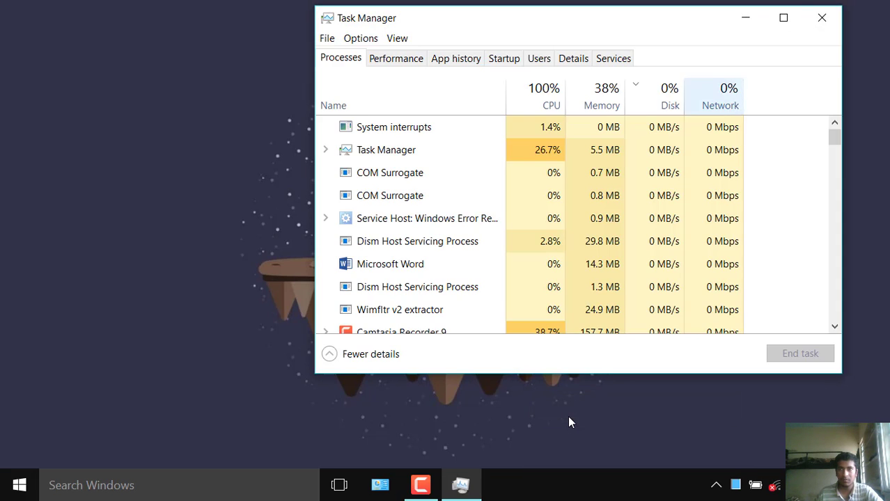
left_click(782, 18)
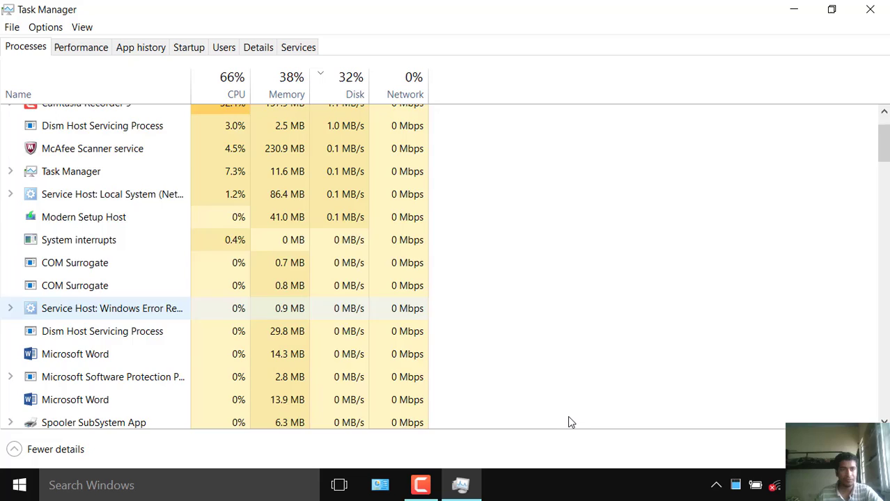
key("ctrl+shift+Tab")
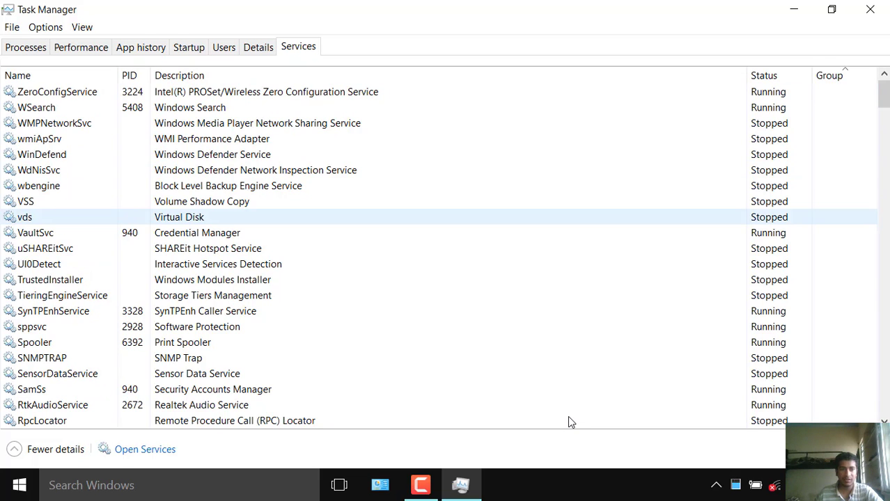
right_click(32, 201)
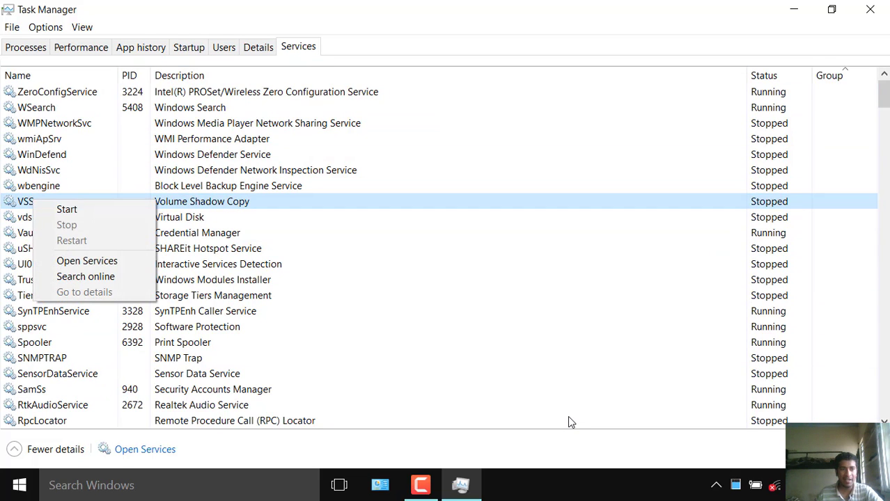
left_click(86, 261)
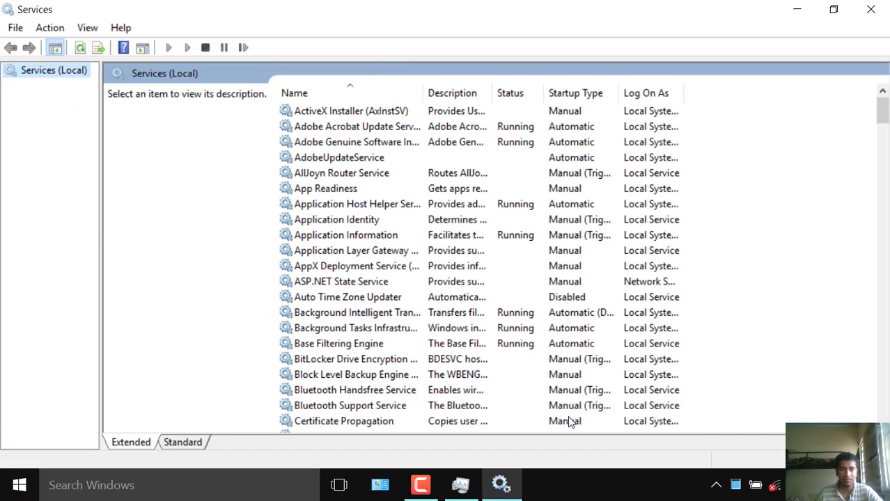
- Find the Print Spooler service in the Services console and open its properties
scroll(568, 418, "down", 3)
scroll(568, 418, "up", 3)
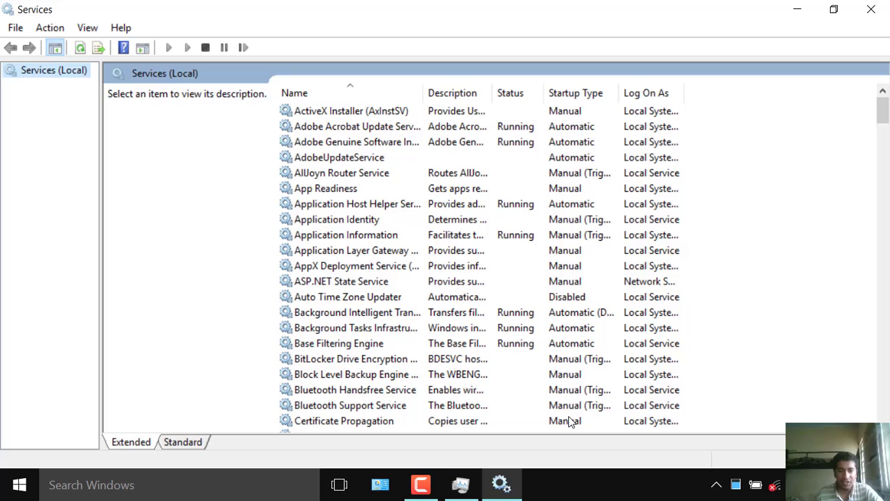
scroll(569, 418, "down", 20)
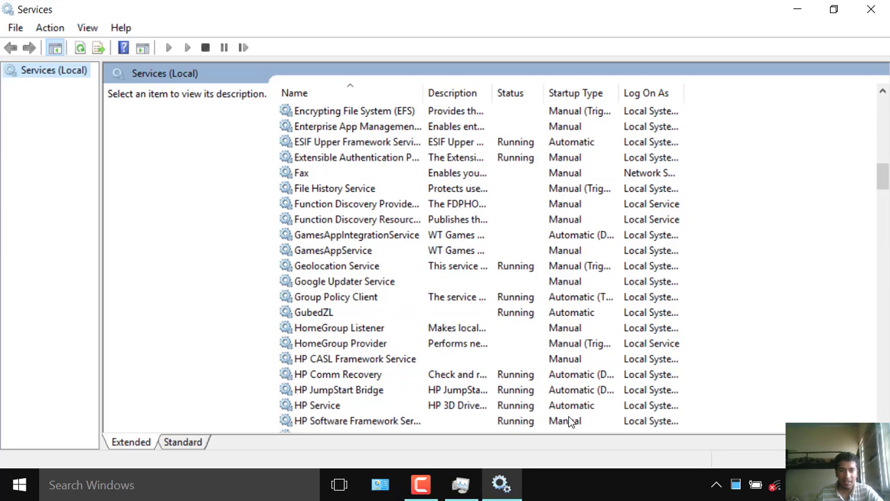
scroll(569, 418, "down", 20)
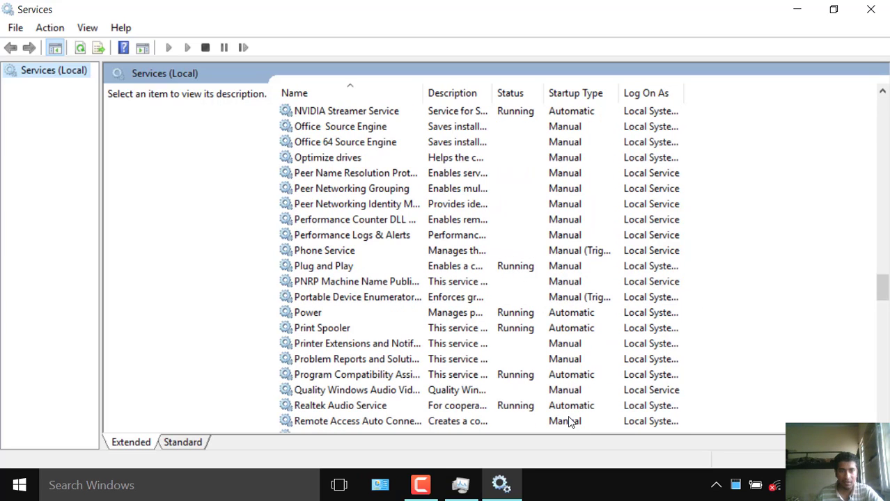
right_click(340, 328)
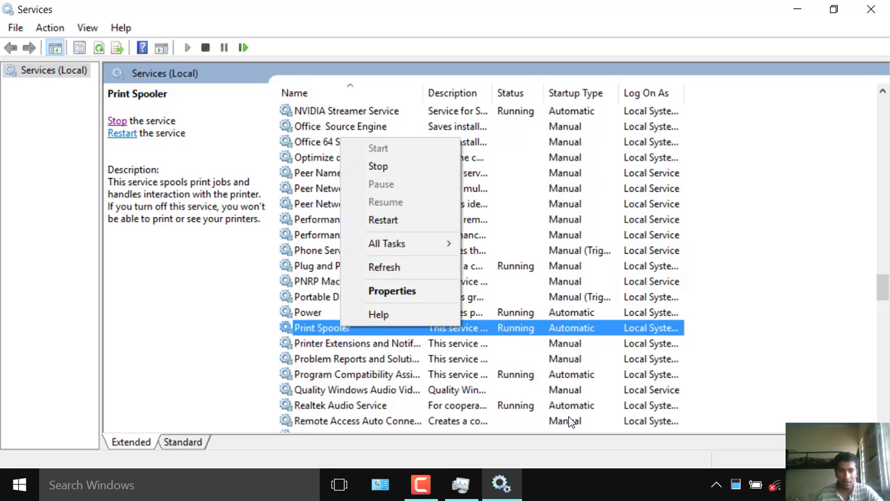
key("Return")
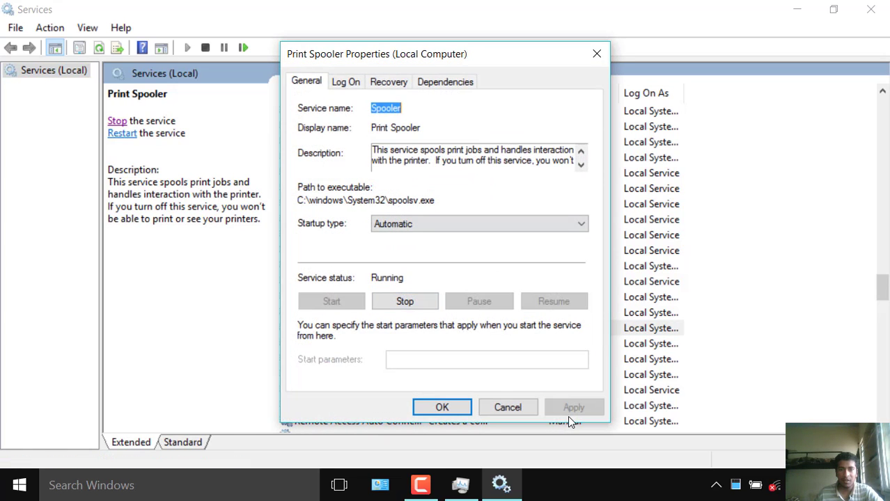
- Select Manual as the Print Spooler startup type, stop the service, and close its properties
key("Tab")
key("Tab")
key("alt+Down")
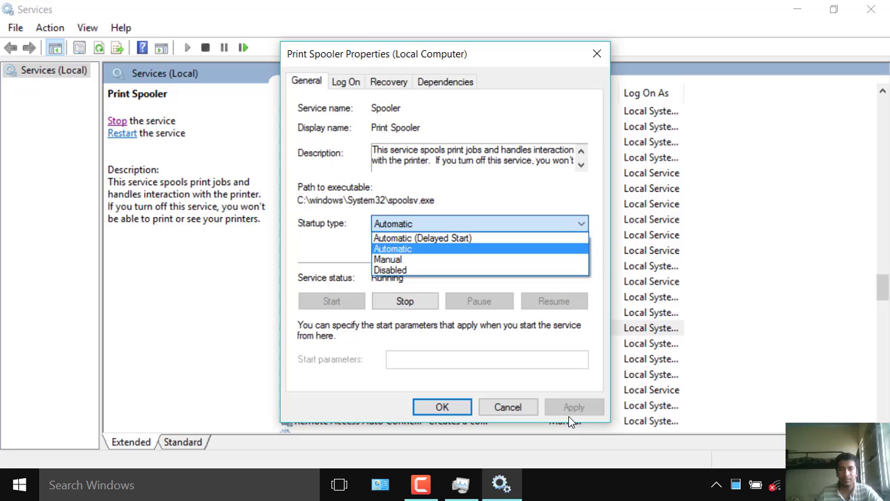
key("Down")
key("Return")
key("Tab")
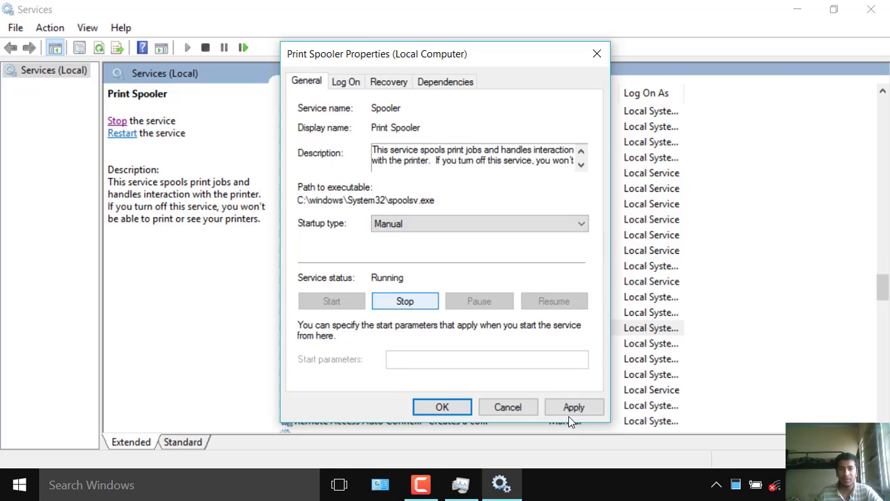
key("space")
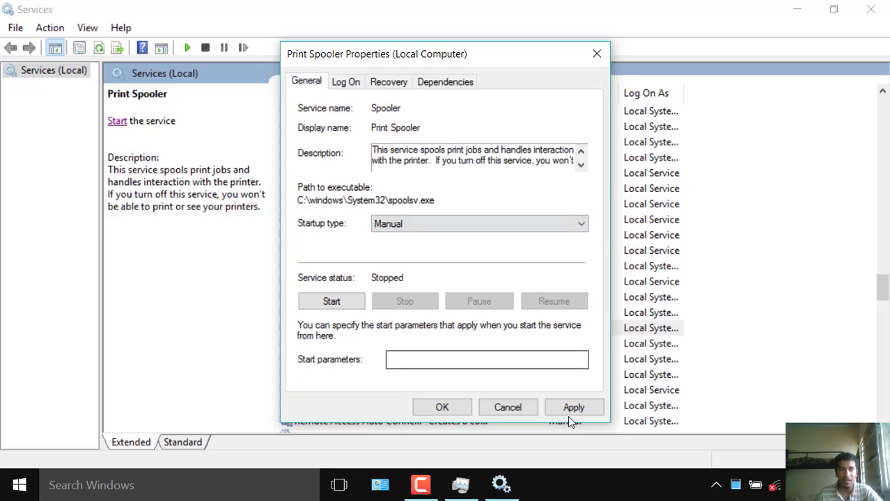
key("Escape")
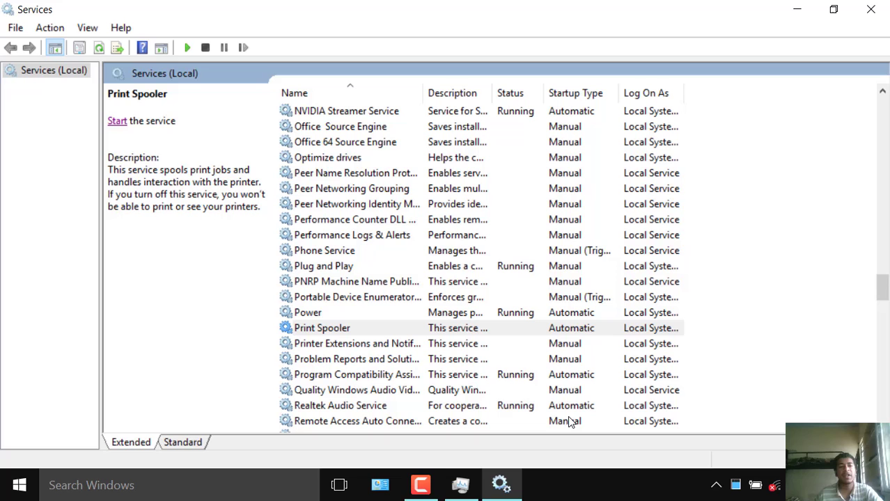
- Check the services list in Task Manager, and apply the Manual startup type to Print Spooler in the Services console
left_click(462, 496)
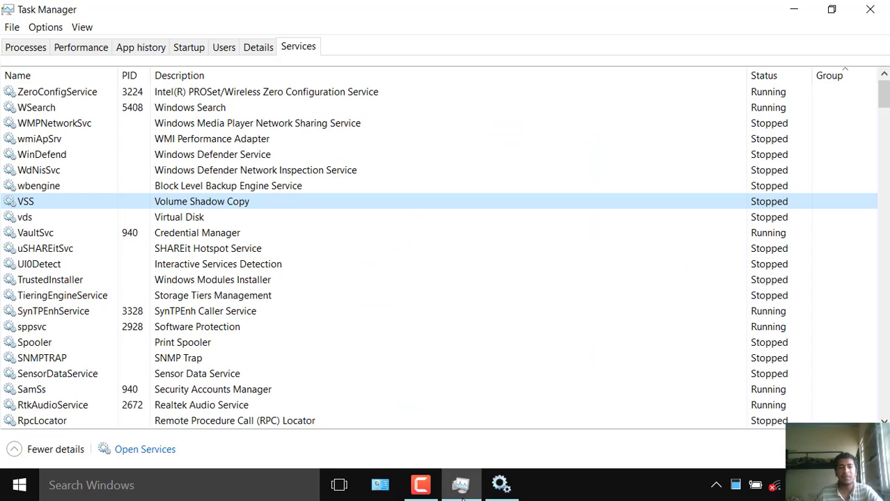
left_click(493, 492)
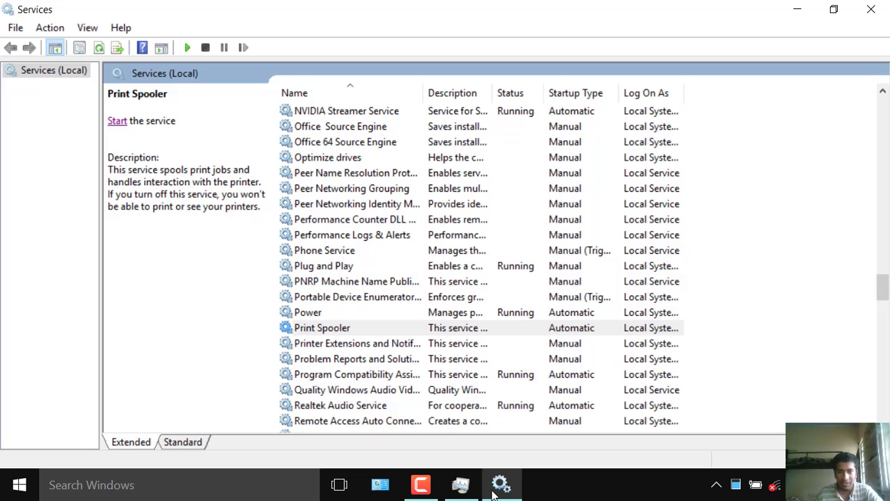
right_click(340, 324)
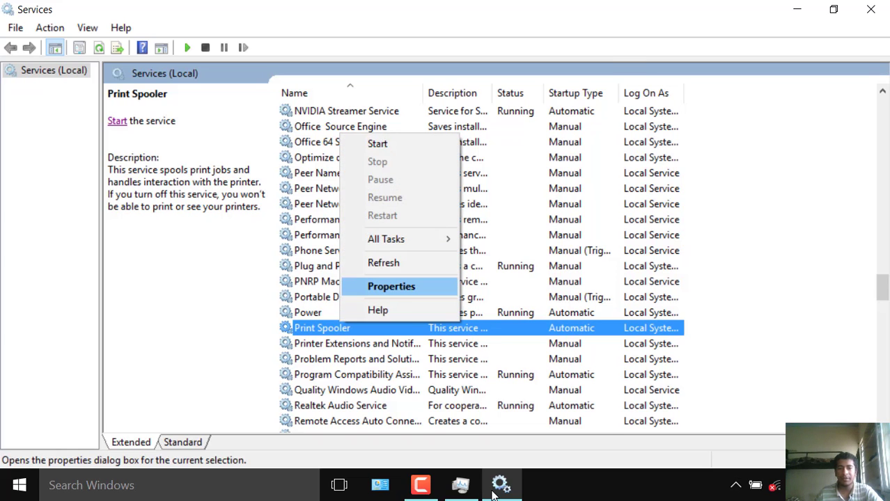
key("Return")
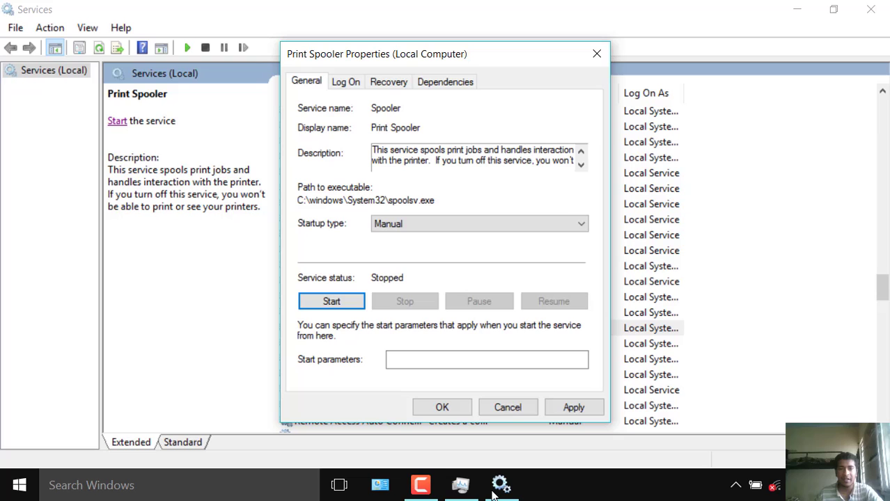
key("Tab")
key("Tab")
key("Tab")
key("Tab")
key("space")
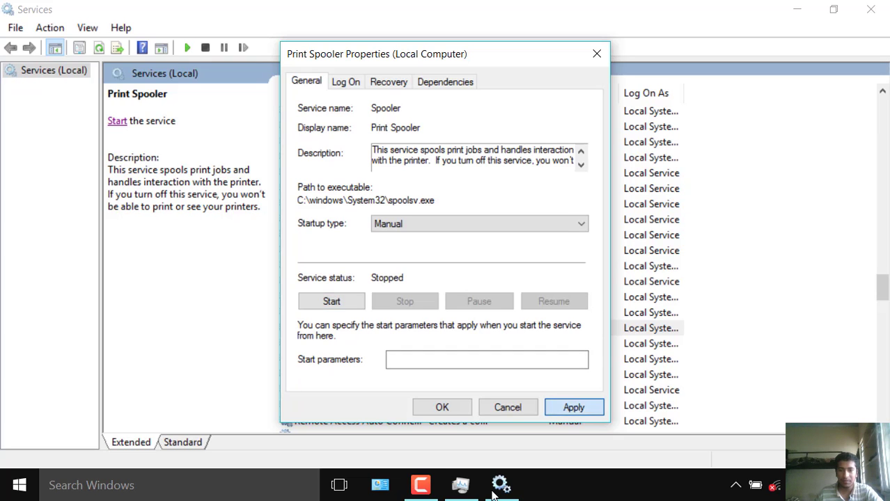
key("Return")
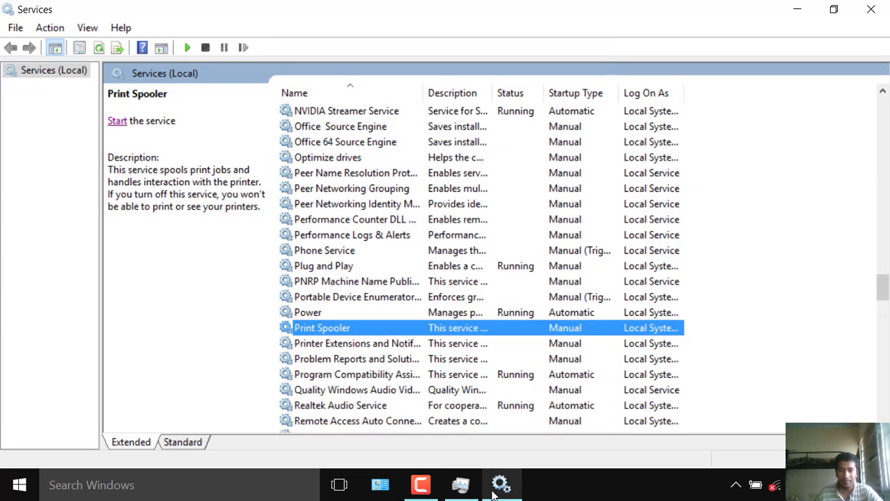
- Close the Services console and Task Manager
right_click(495, 488)
left_click(485, 461)
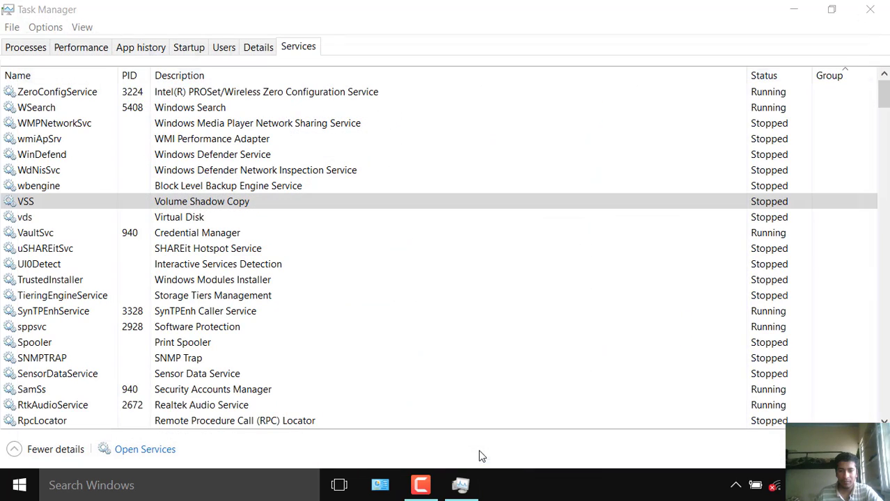
left_click(875, 12)
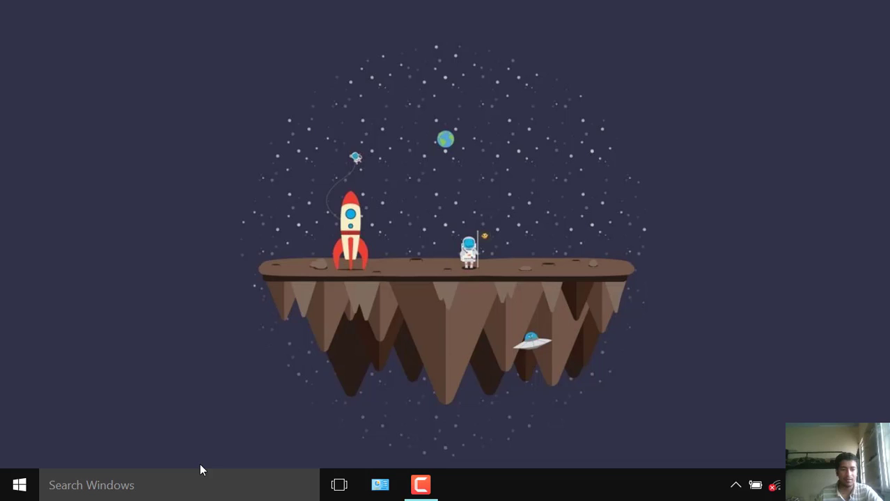
- Search Windows for "word", launch Word, and create a blank document
left_click(200, 487)
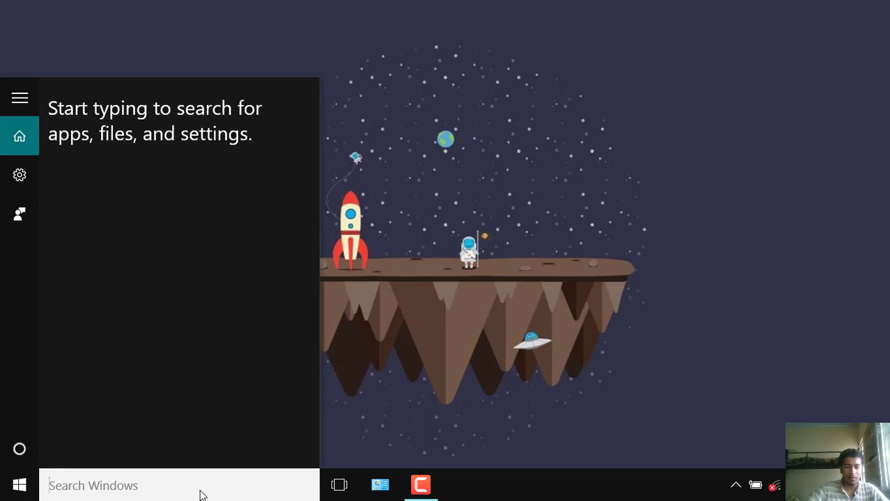
type("word")
left_click(155, 176)
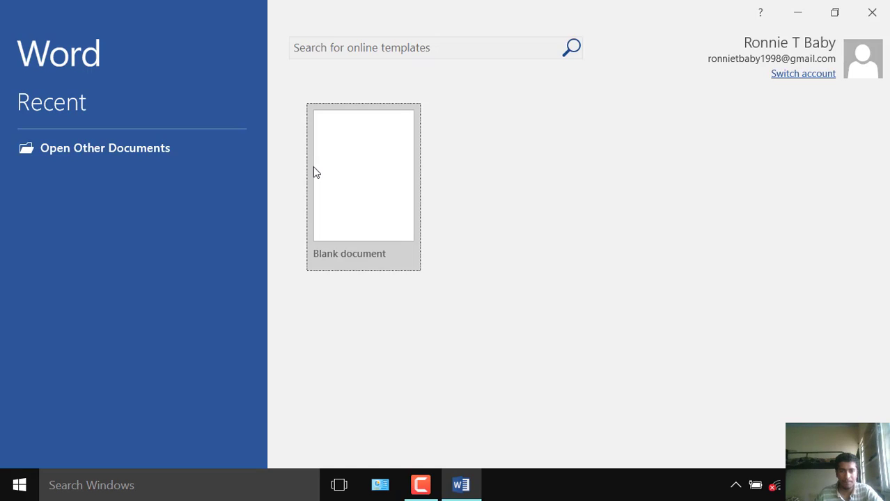
left_click(361, 173)
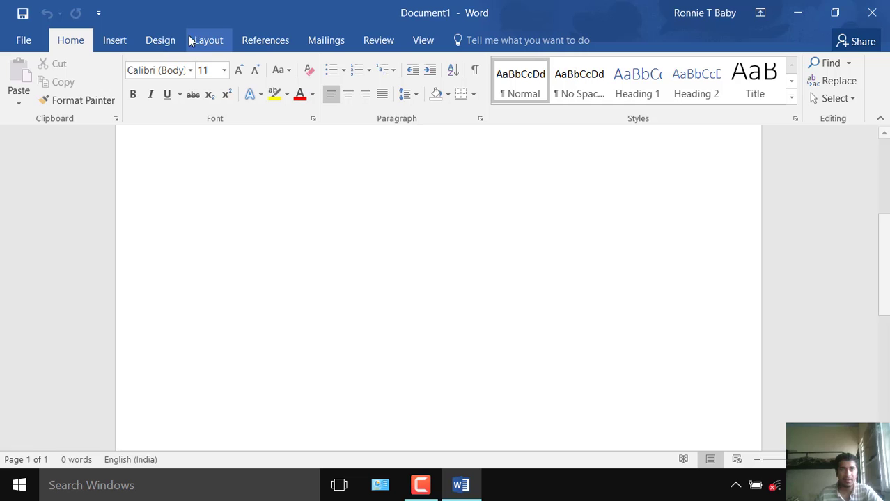
- Check that Word's mailing, review, layout, home, insert, design and reference commands load in the blank document, and close Word
left_click(329, 42)
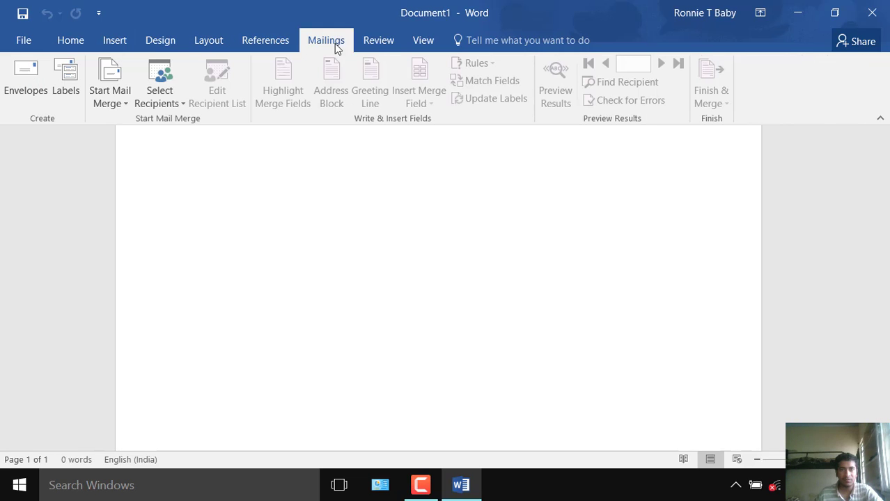
left_click(386, 41)
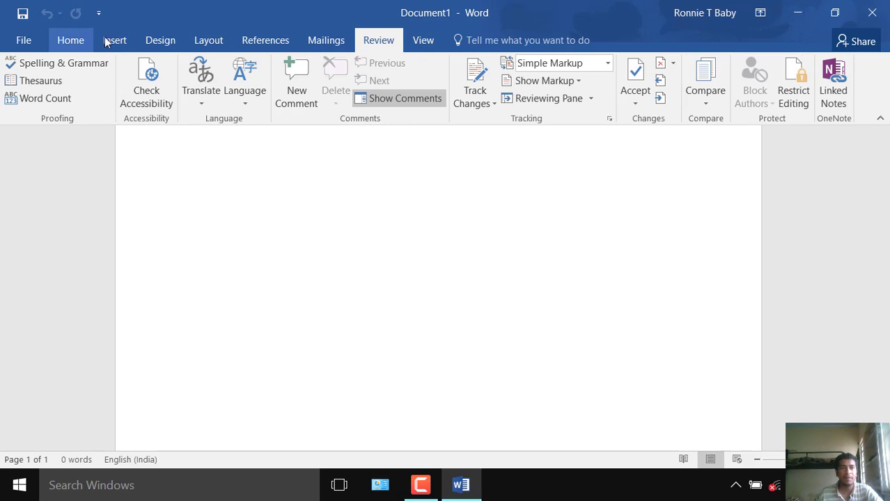
left_click(209, 40)
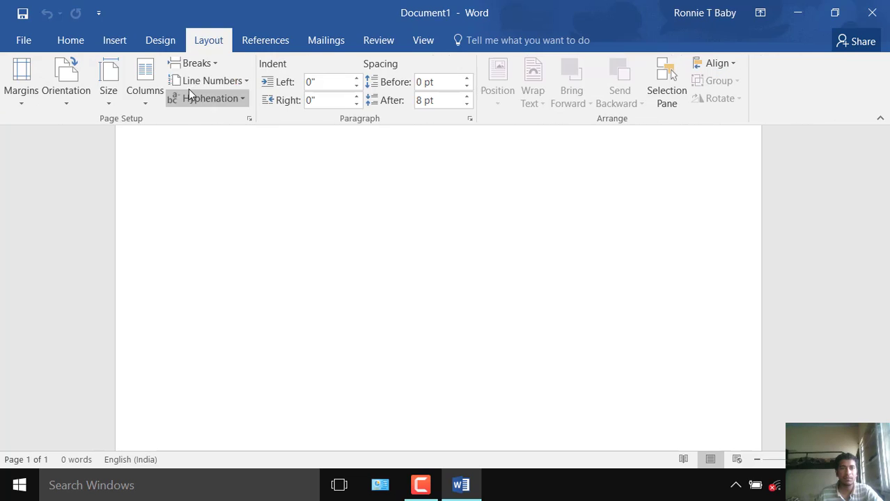
left_click(71, 41)
left_click(114, 41)
left_click(170, 40)
left_click(265, 40)
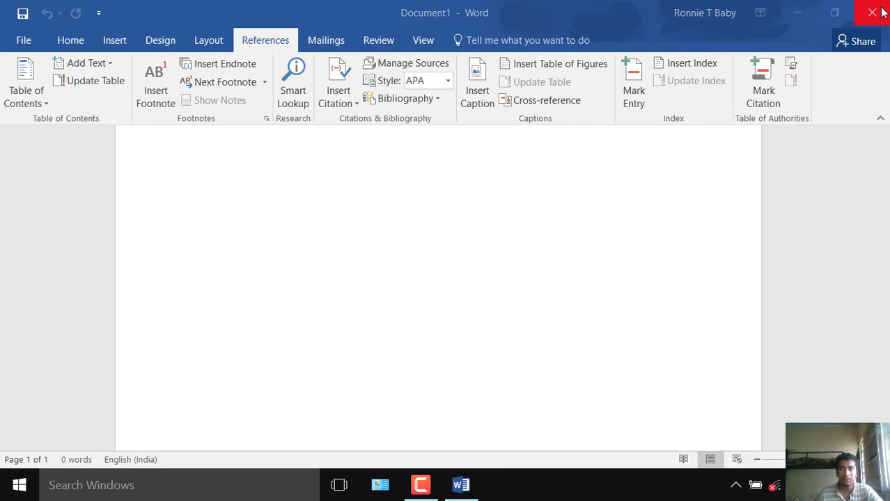
left_click(872, 12)
left_click(210, 484)
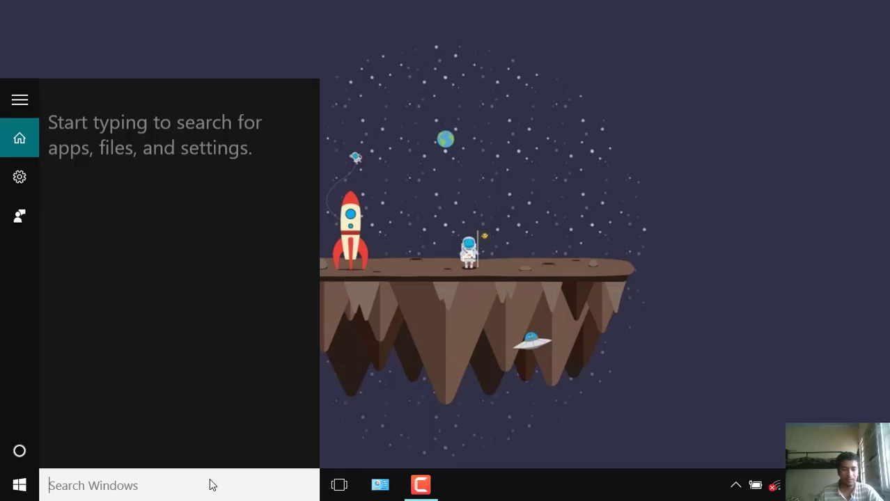
type("p")
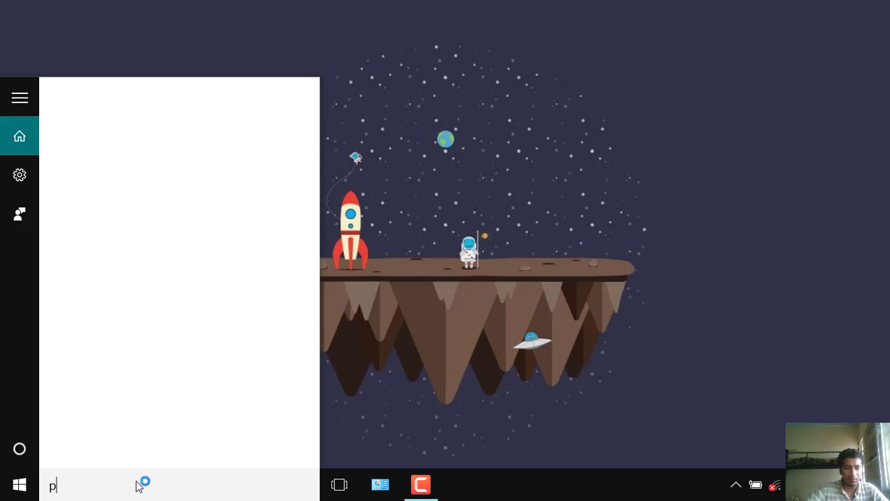
left_click(447, 325)
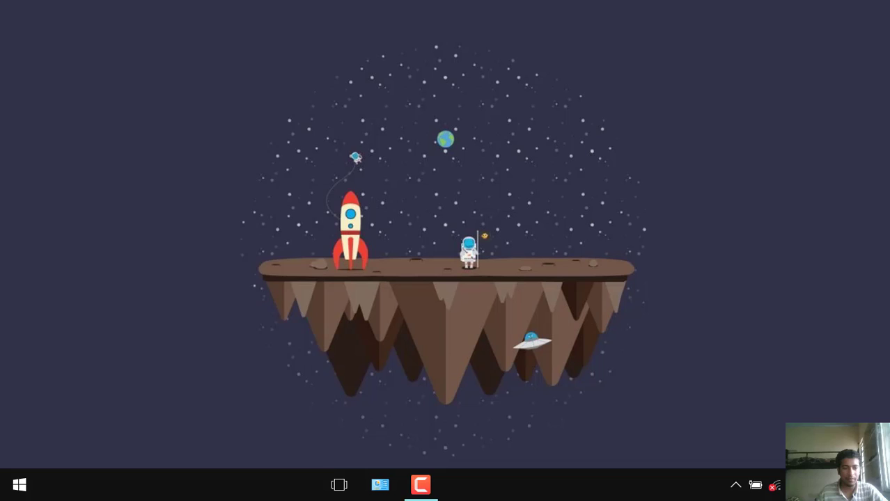
- Search Windows for "powe", launch PowerPoint 2016, and create a blank presentation in a maximized window
left_click(198, 494)
type("eooo")
key("BackSpace")
key("BackSpace")
key("BackSpace")
key("BackSpace")
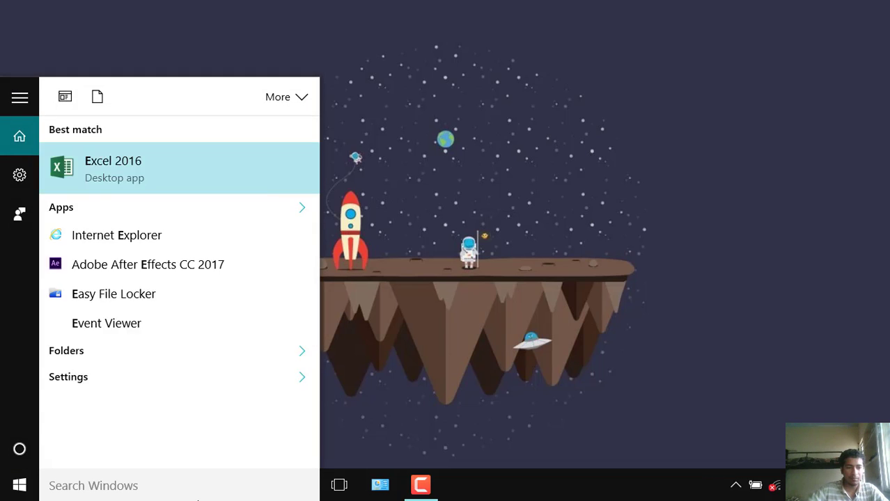
type("powe")
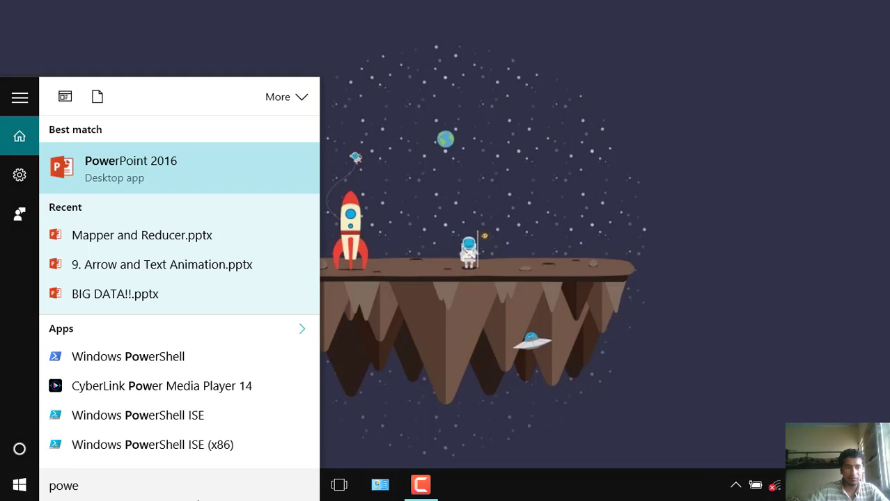
left_click(165, 162)
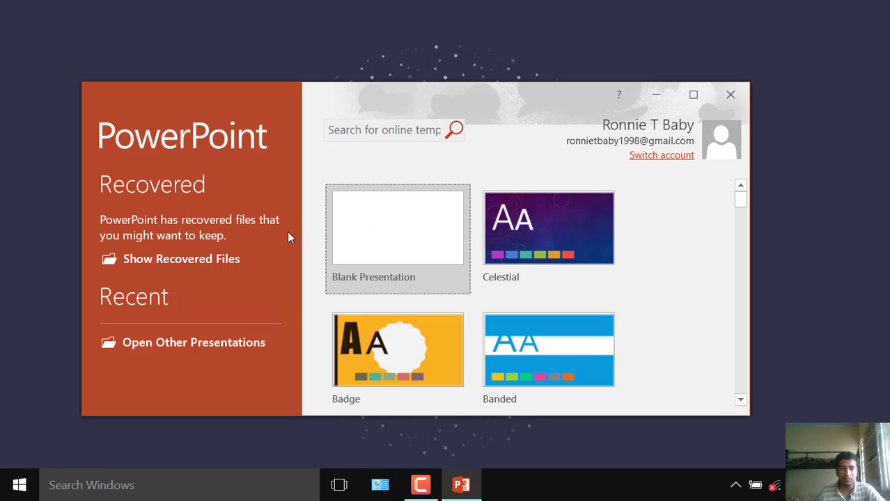
left_click(374, 213)
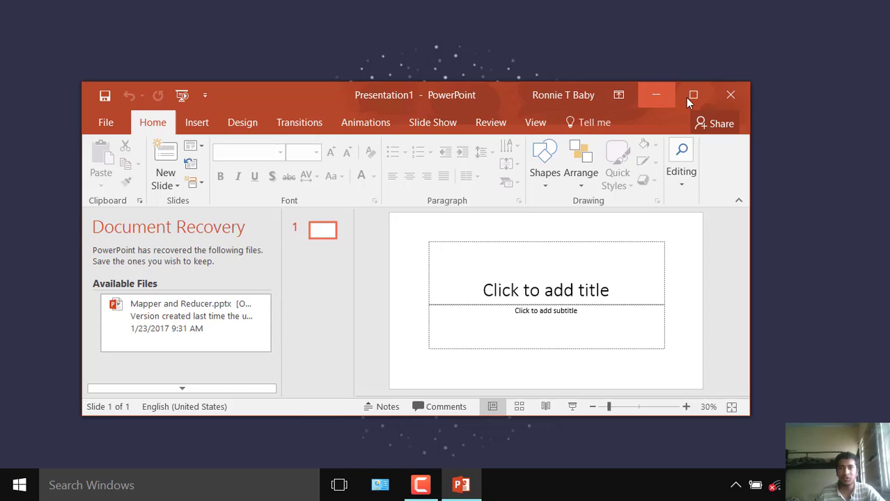
left_click(691, 95)
- Open the PowerPoint options, dismiss them without changes, and close PowerPoint
left_click(16, 40)
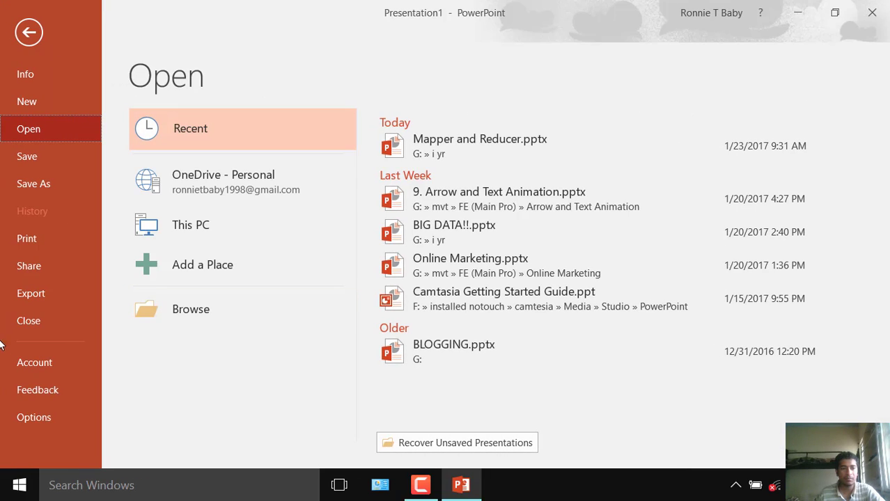
left_click(42, 417)
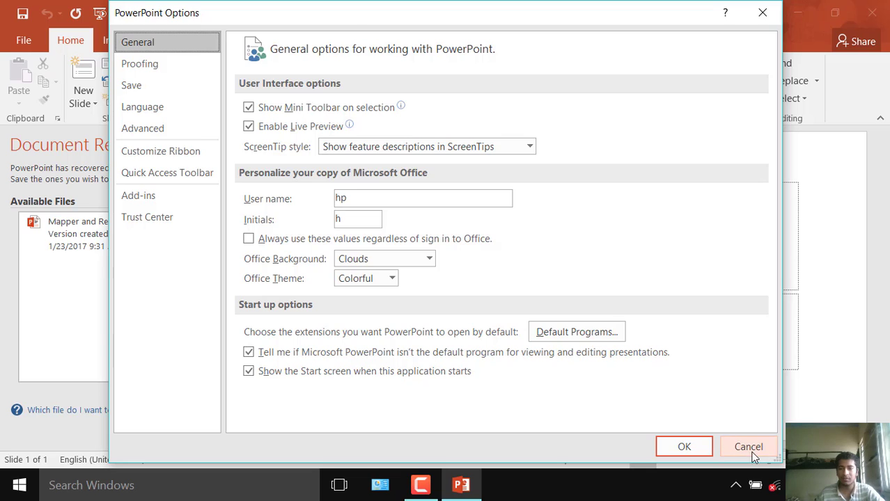
left_click(749, 447)
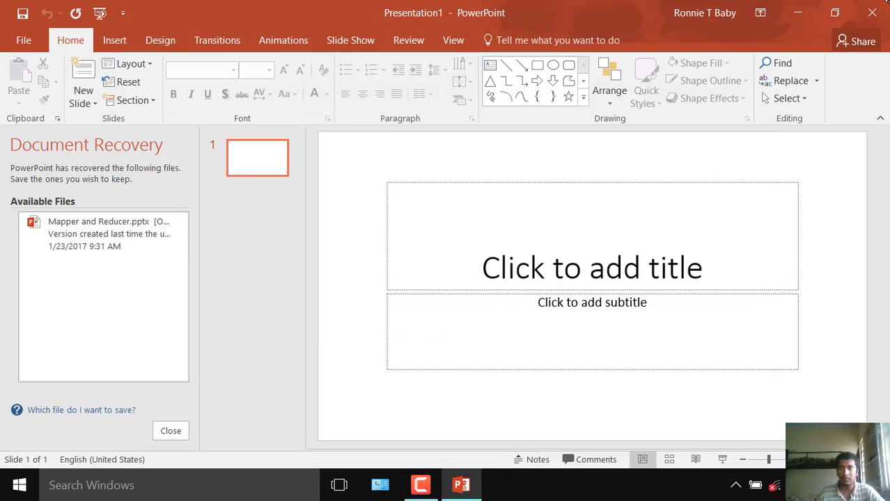
left_click(871, 13)
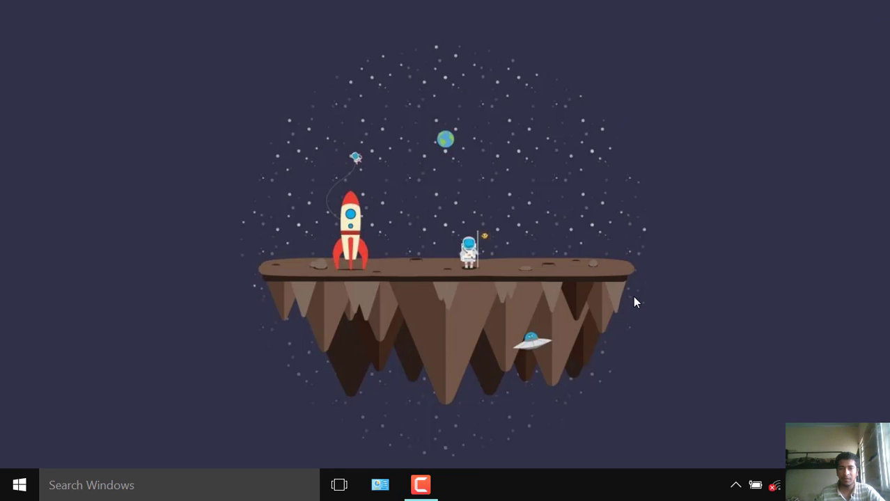